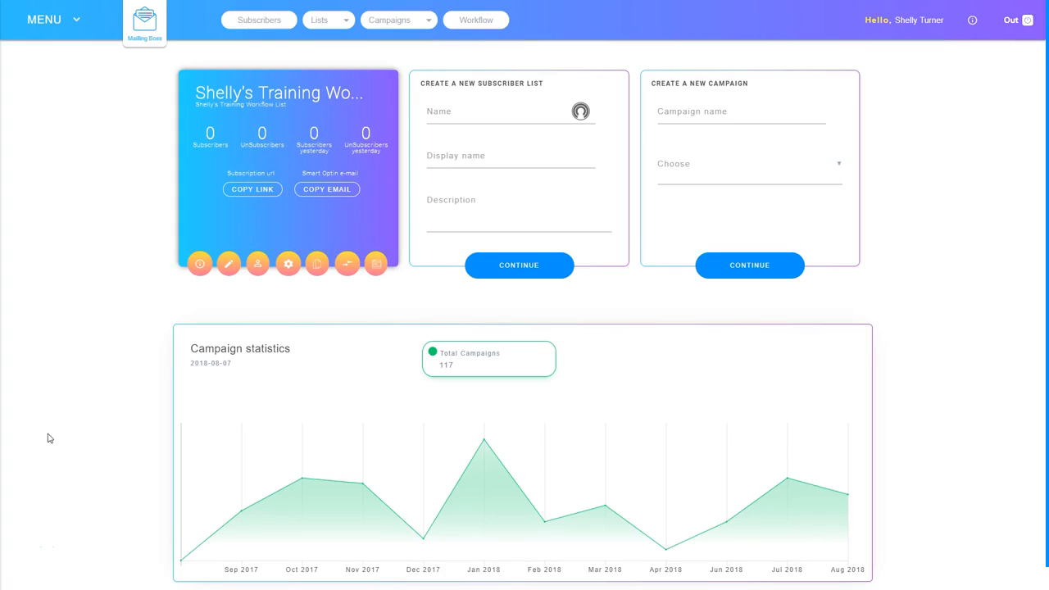
Step: Open the workflow builder and name the new workflow "Unsubscribe Test Workflow"
click(74, 479)
click(478, 21)
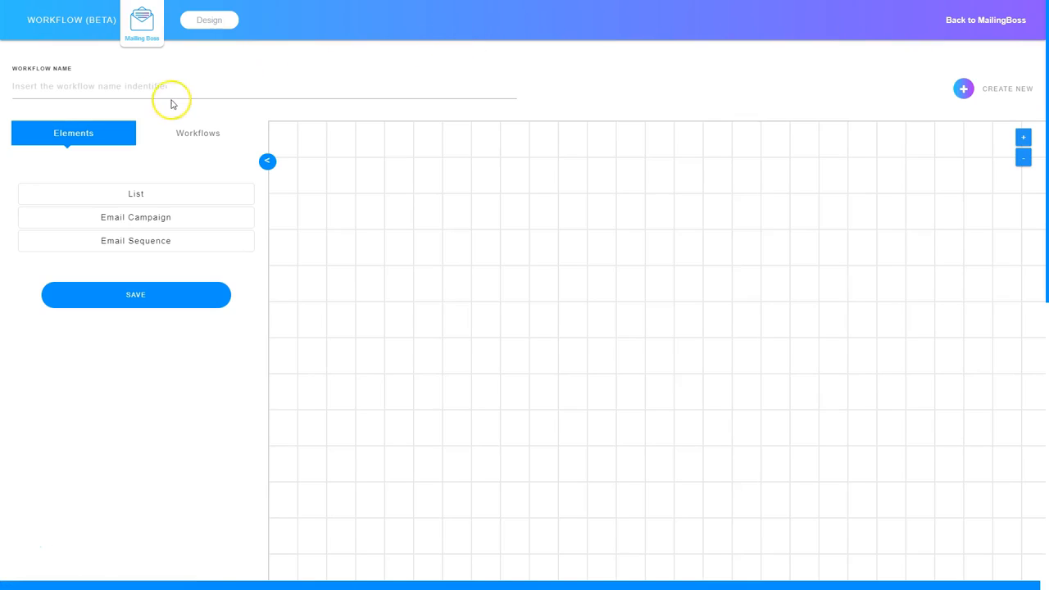
click(105, 87)
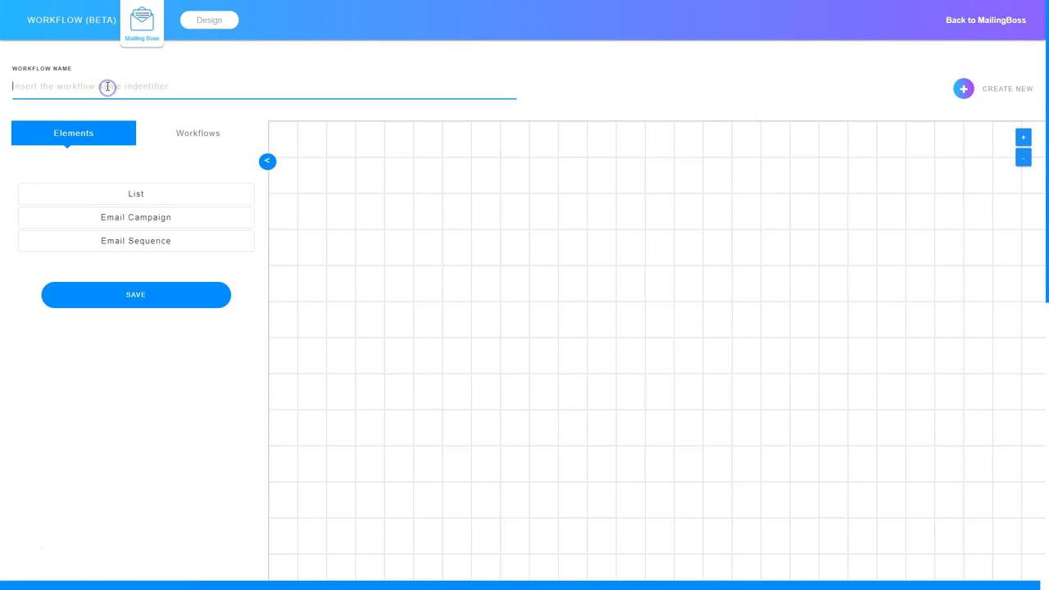
text(Unsubscribe Test Workflow)
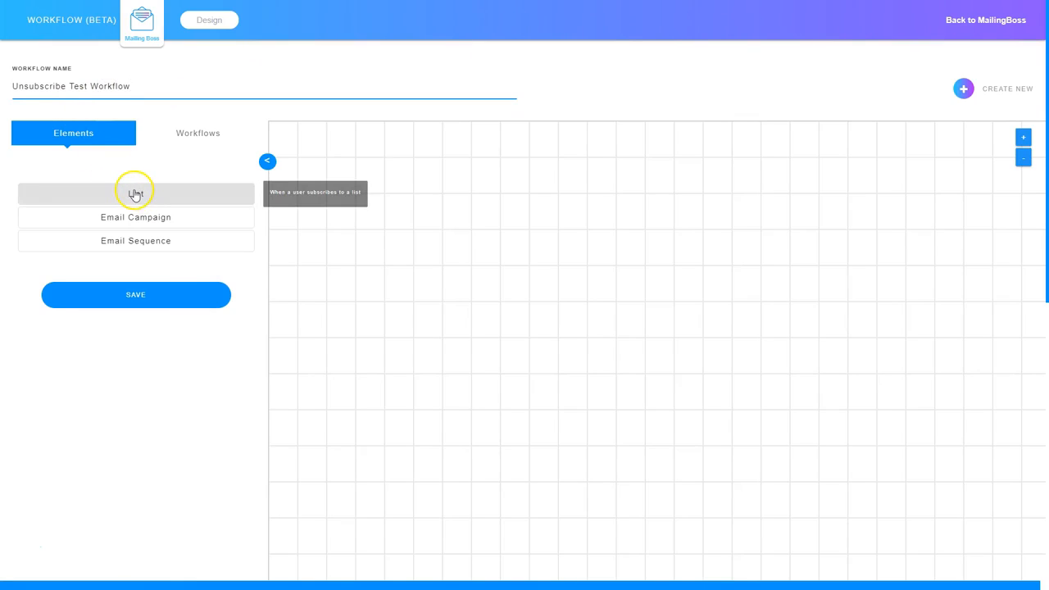
Step: Place two List elements on the canvas, one below the other, and save the workflow
drag(134, 194, 385, 176)
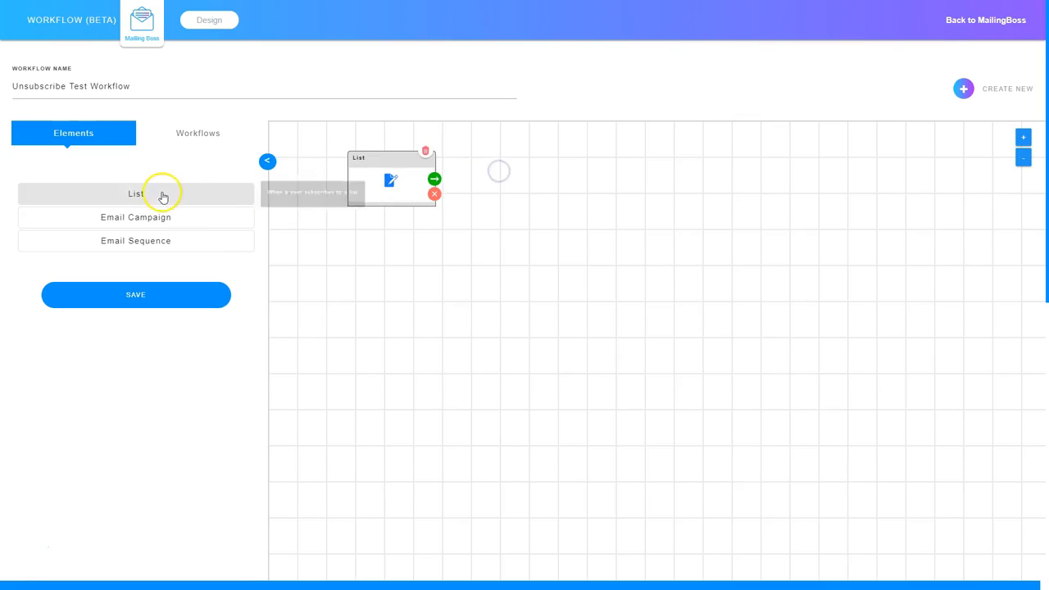
drag(137, 188, 498, 293)
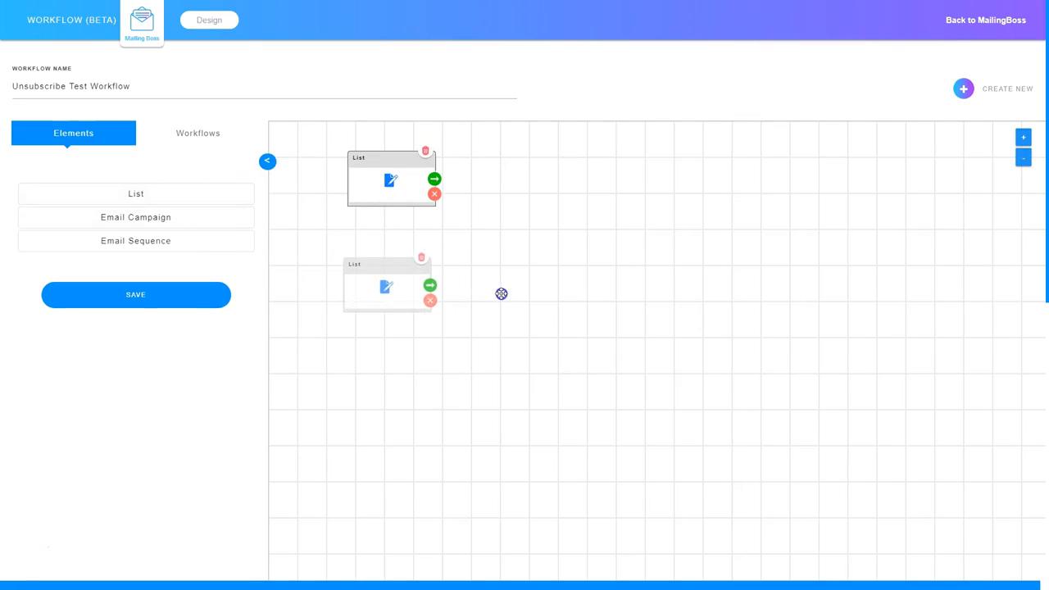
click(122, 297)
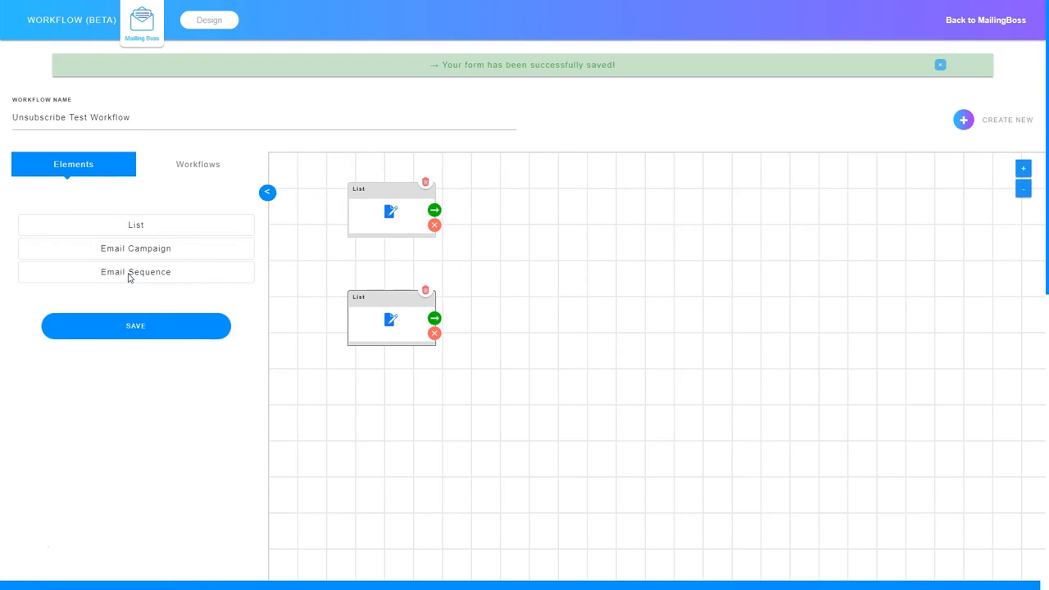
Step: Start a new subscriber list for the upper List element, with "Test LIst 1" as name, display name and description
click(390, 213)
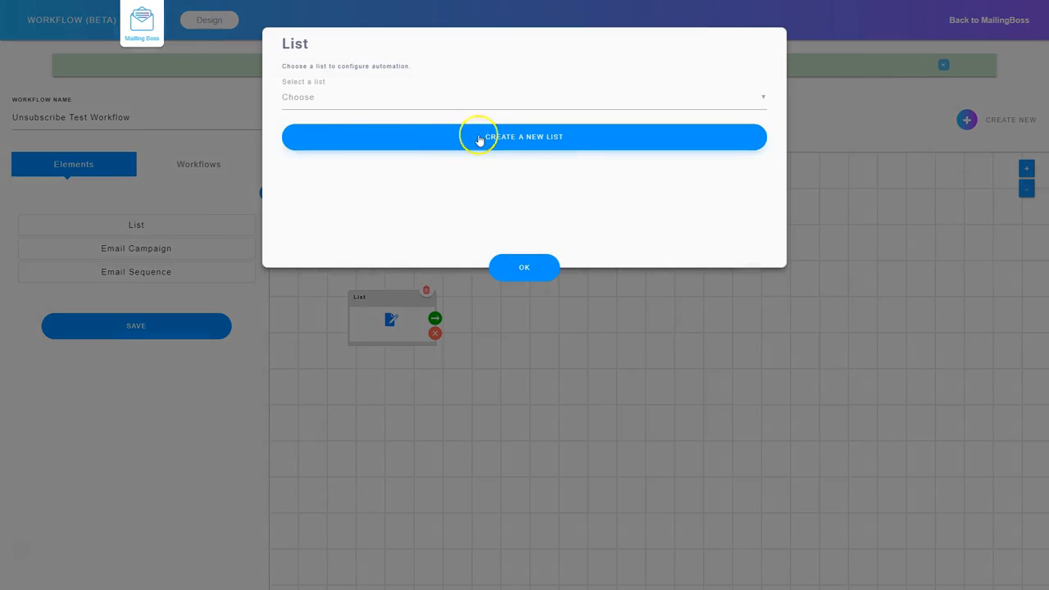
click(481, 136)
click(375, 96)
text(Test List 1)
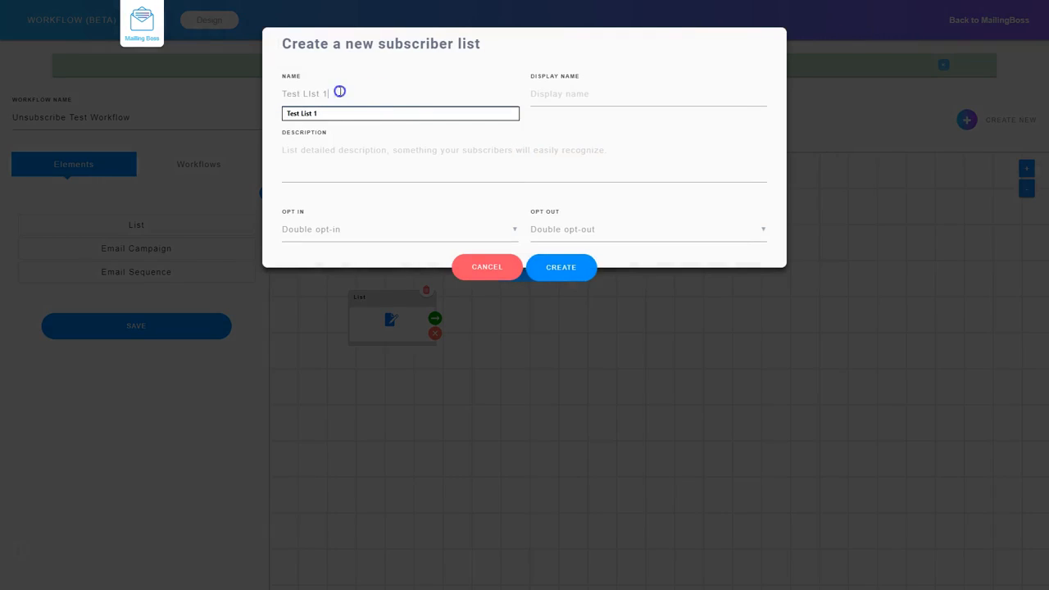
drag(401, 92, 281, 92)
key(ctrl+c)
click(585, 93)
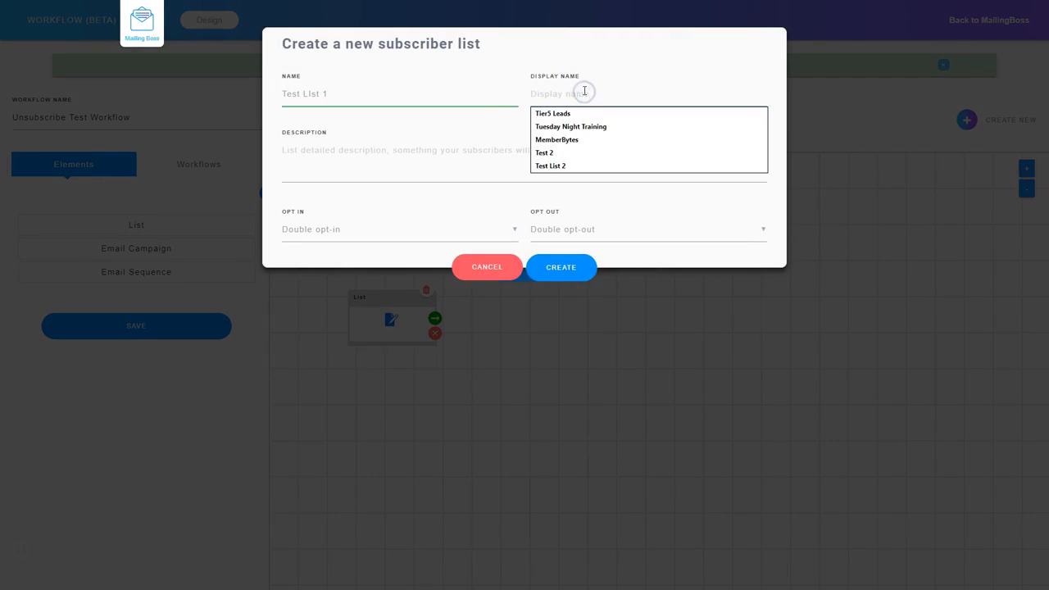
key(ctrl+v)
click(328, 164)
key(ctrl+v)
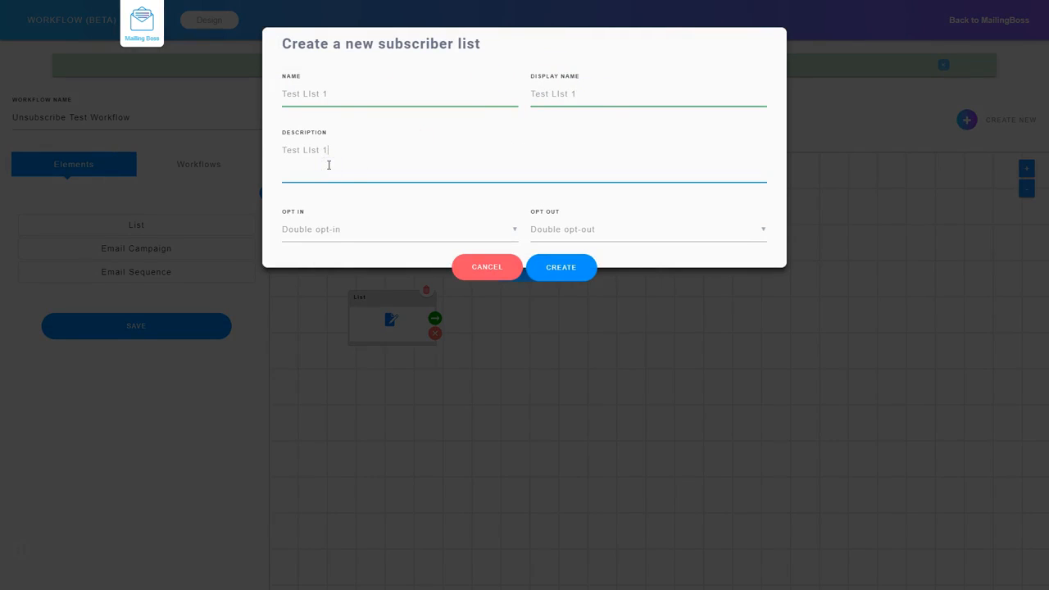
Step: Set the new list to single opt-in and single opt-out, create it and confirm it for the upper List element
click(311, 236)
click(325, 258)
click(601, 235)
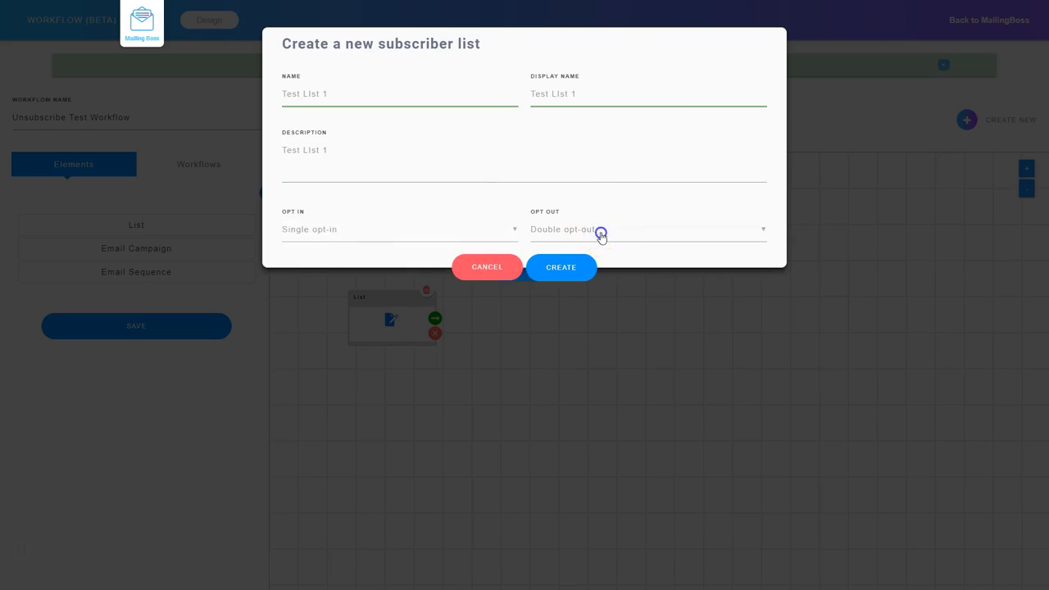
click(600, 256)
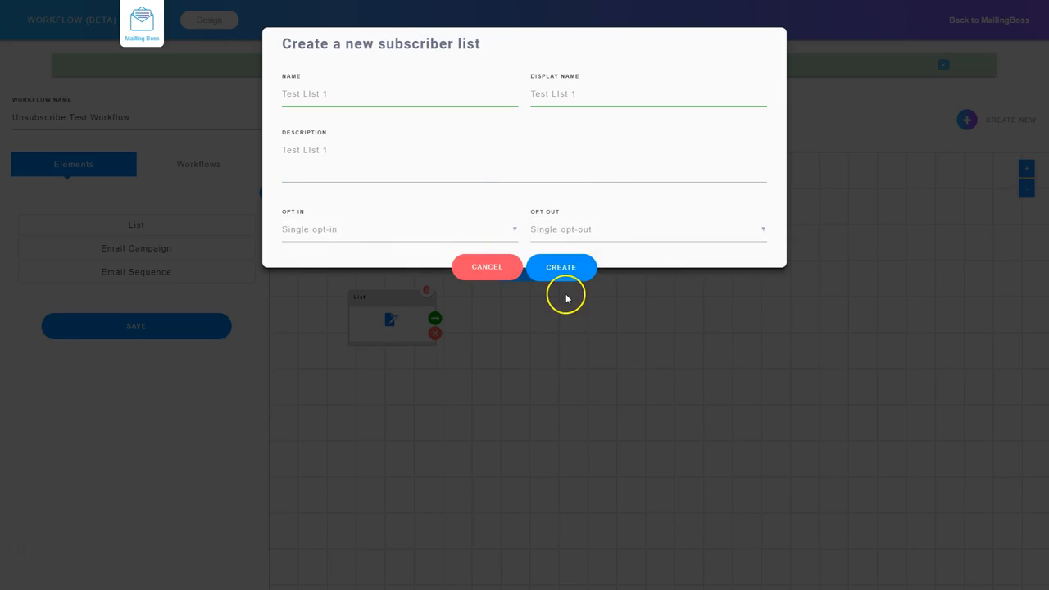
click(569, 271)
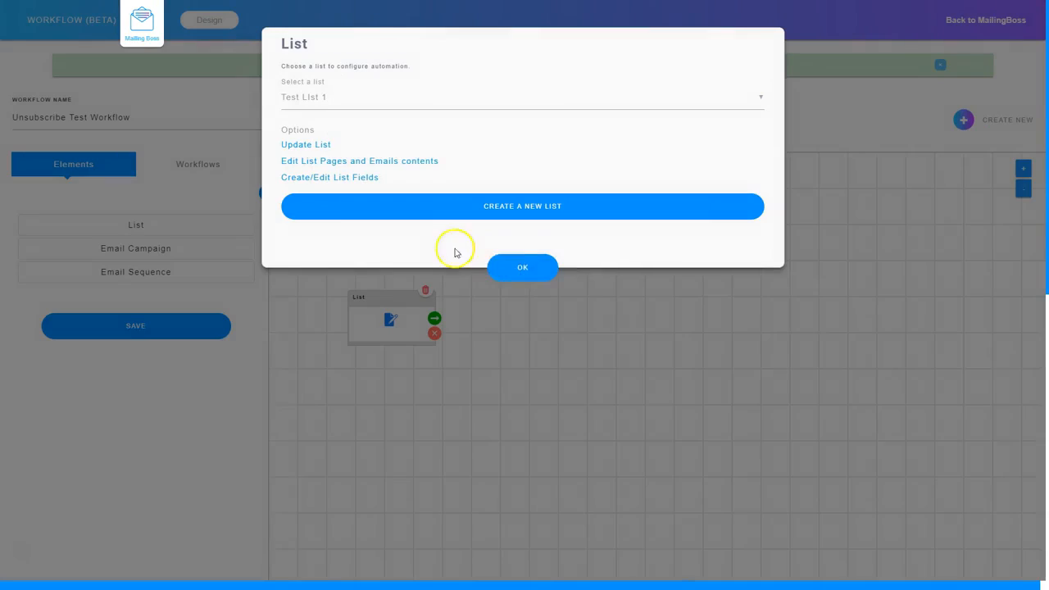
click(524, 268)
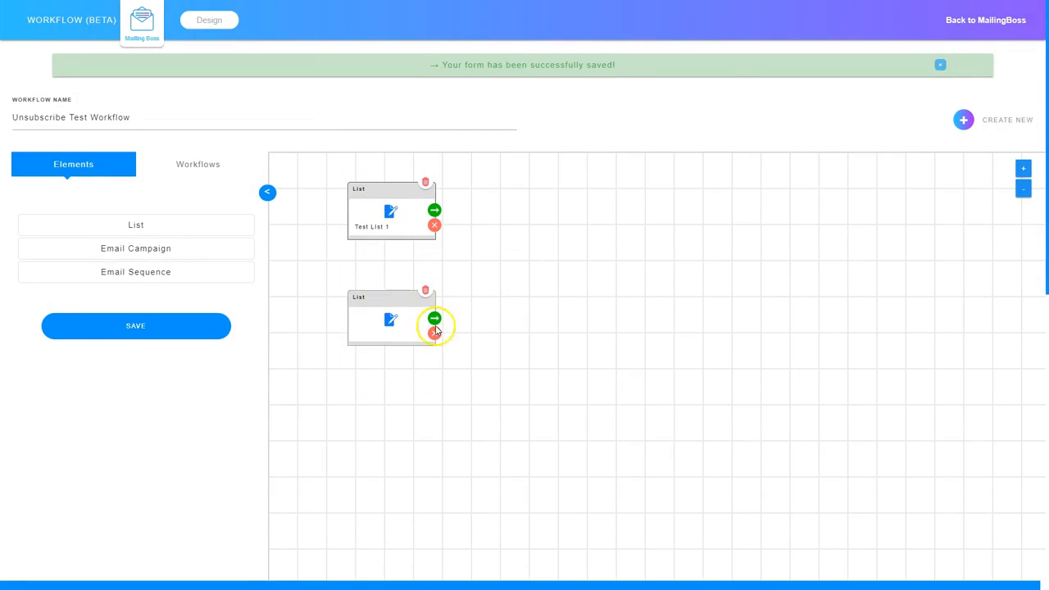
Step: Create a new subscriber list for the lower List element, using "Test List 2" as name, display name and description
click(392, 321)
click(527, 134)
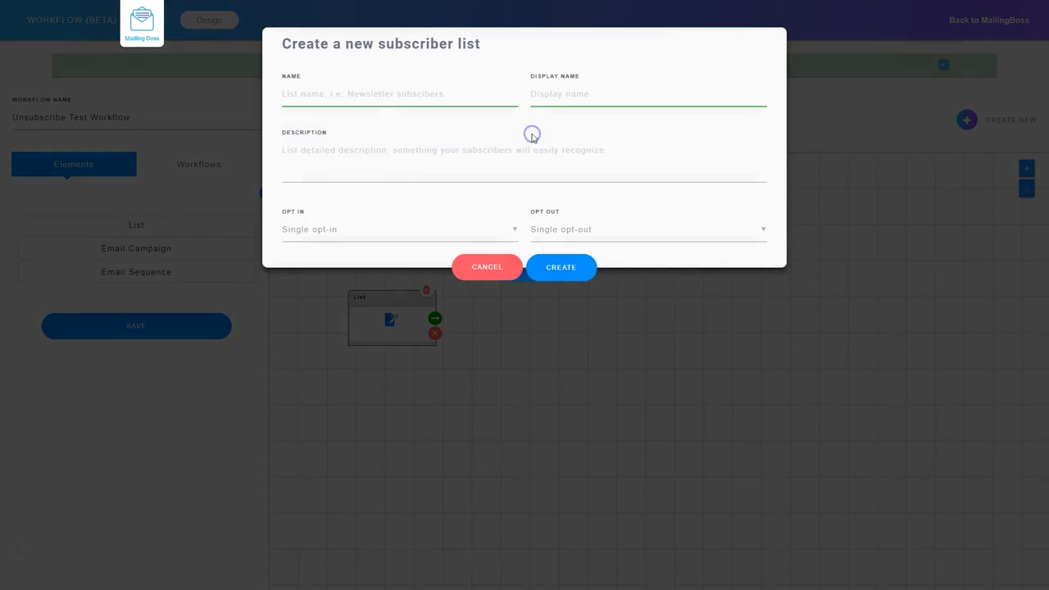
click(377, 93)
key(Down)
key(Return)
click(546, 96)
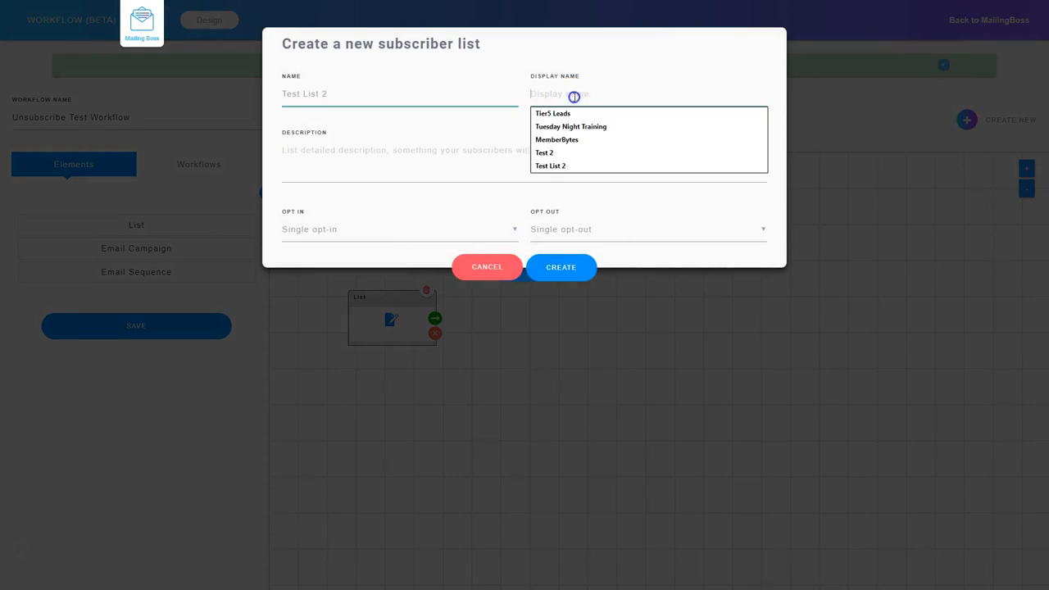
text(Test List 2)
click(359, 159)
text(Test List 2)
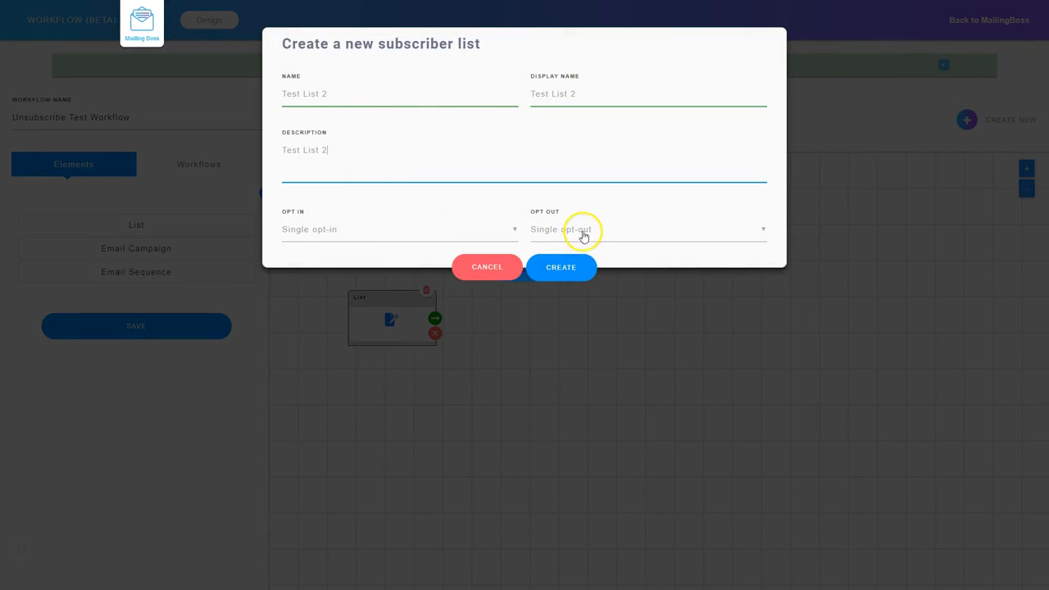
click(560, 269)
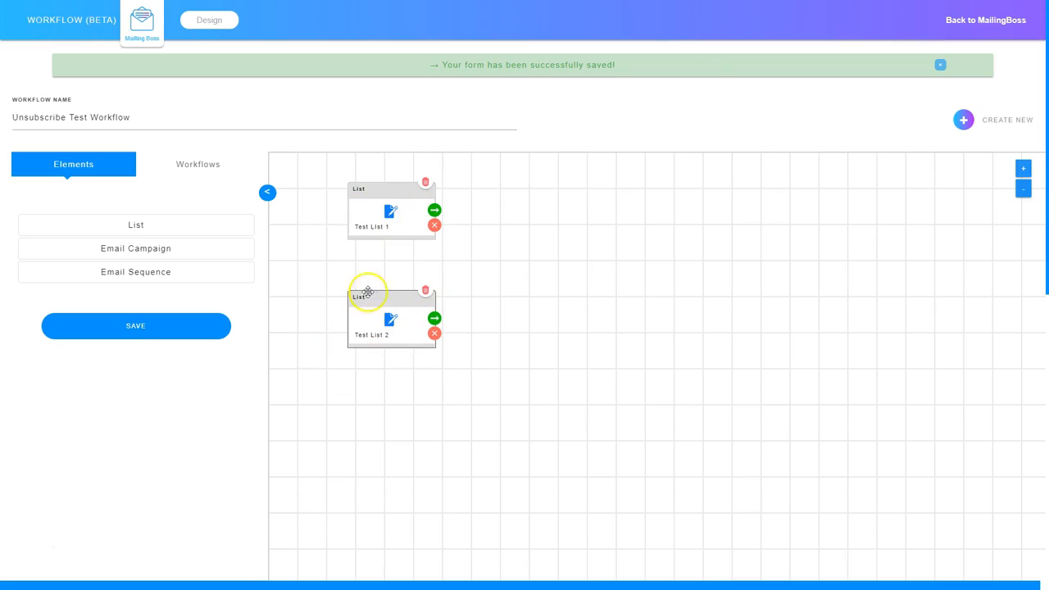
Step: Add an Unsubscribe user action to the Test List 2 element for when someone subscribes
click(436, 320)
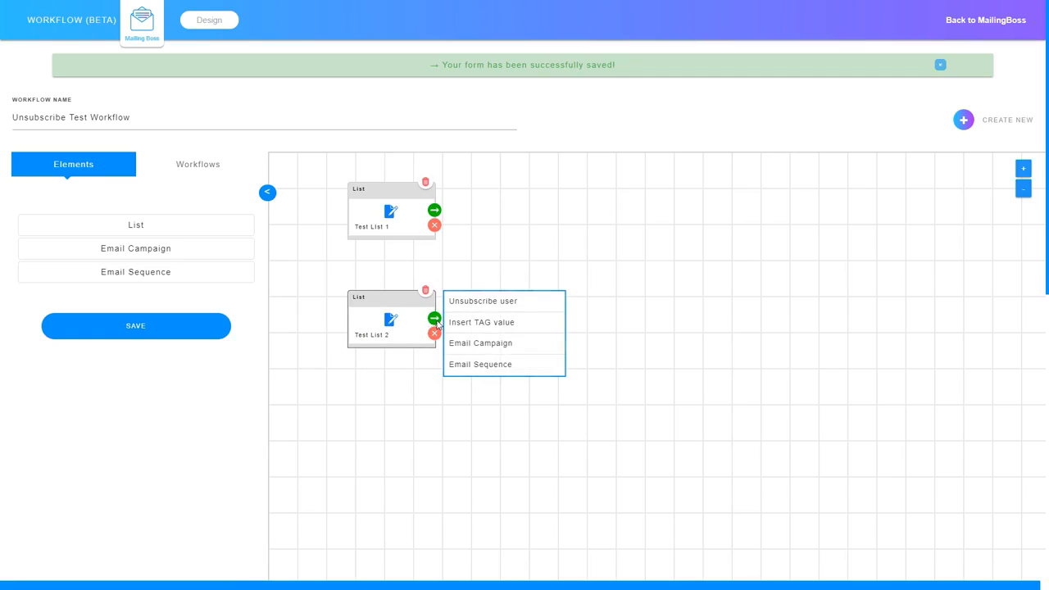
click(480, 305)
click(481, 321)
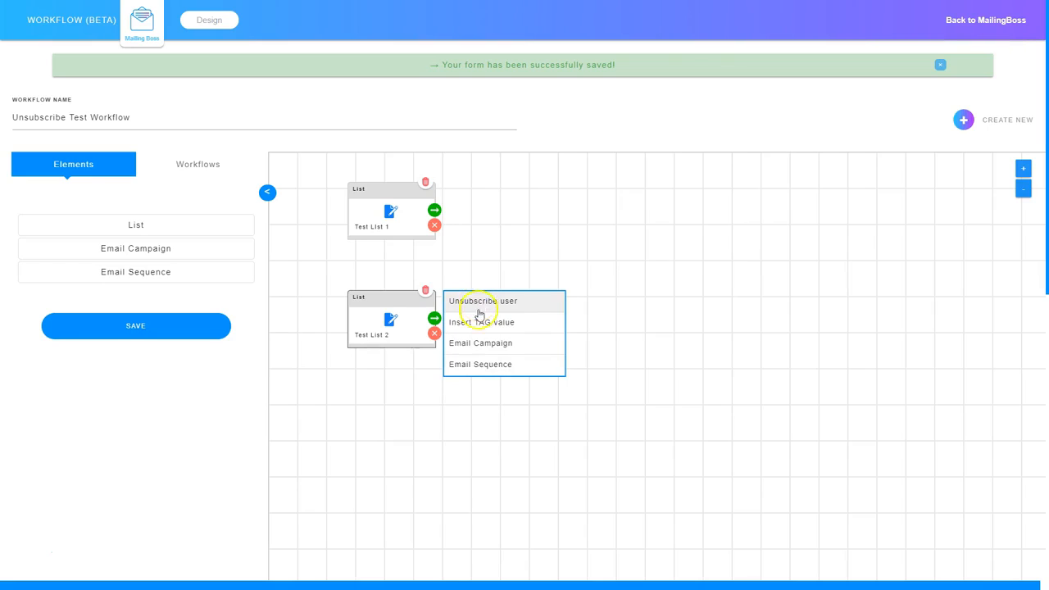
click(481, 345)
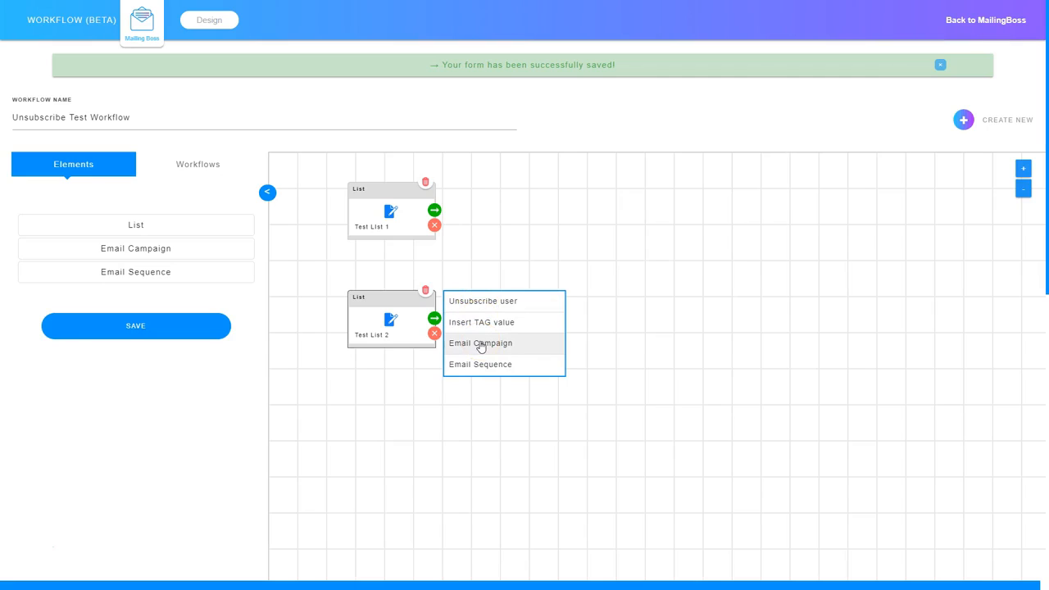
click(482, 371)
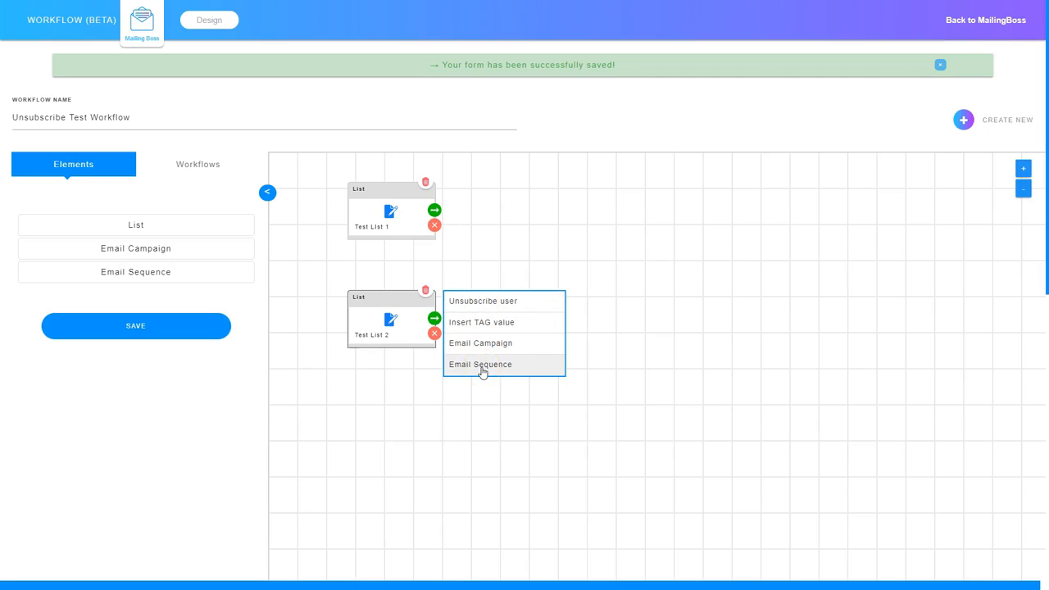
click(481, 301)
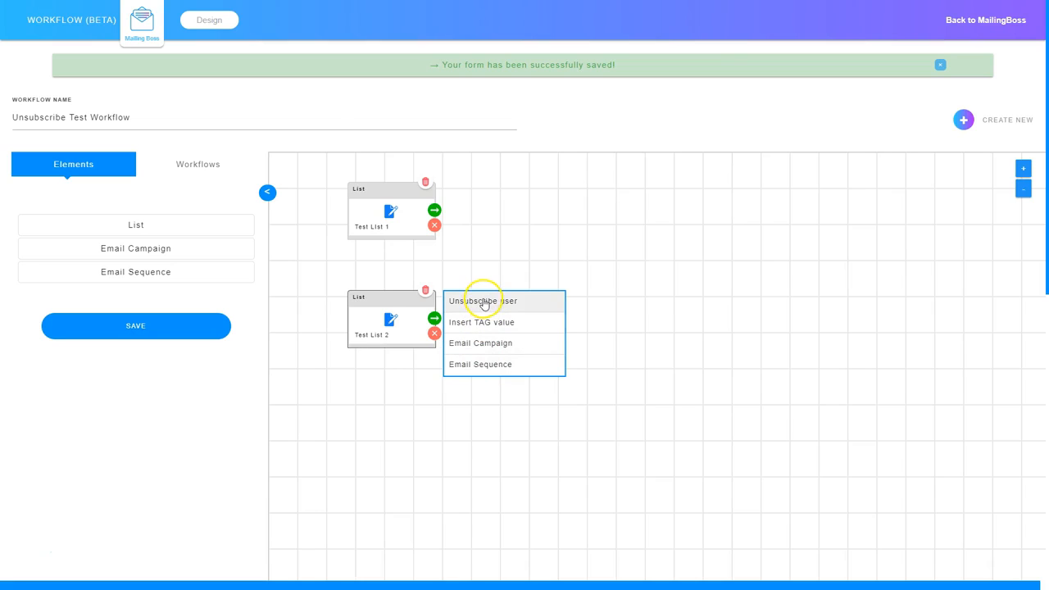
click(482, 302)
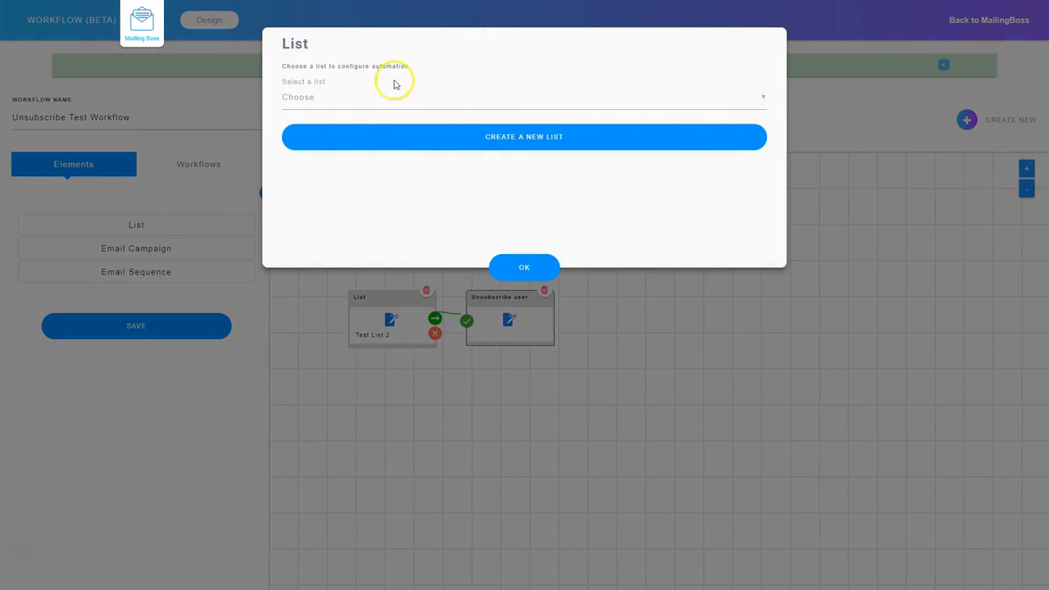
Step: Set Test LIst 1 as the list for the Unsubscribe user action and save the workflow
click(345, 101)
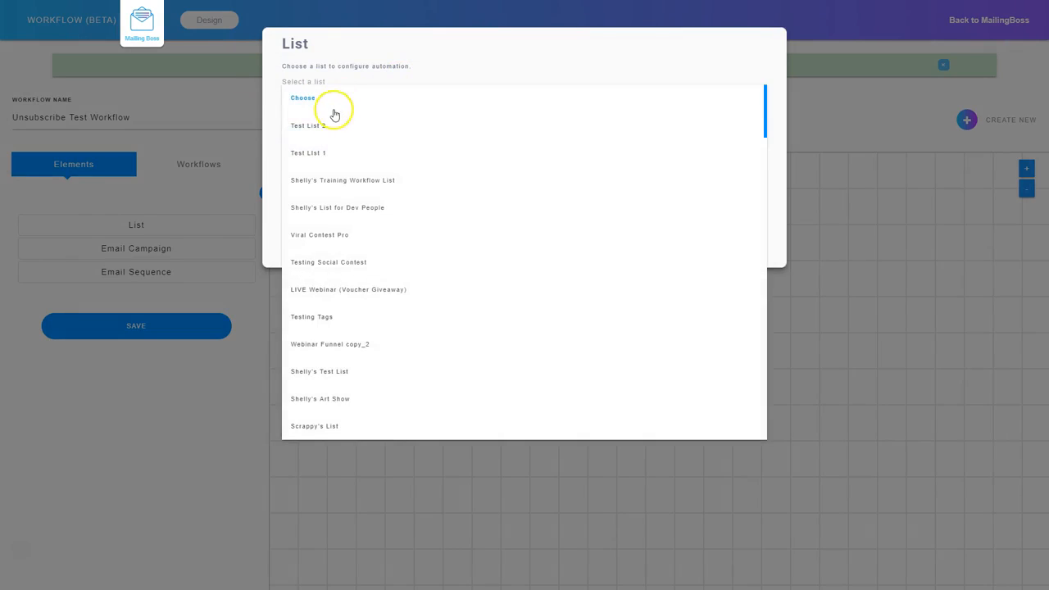
click(310, 155)
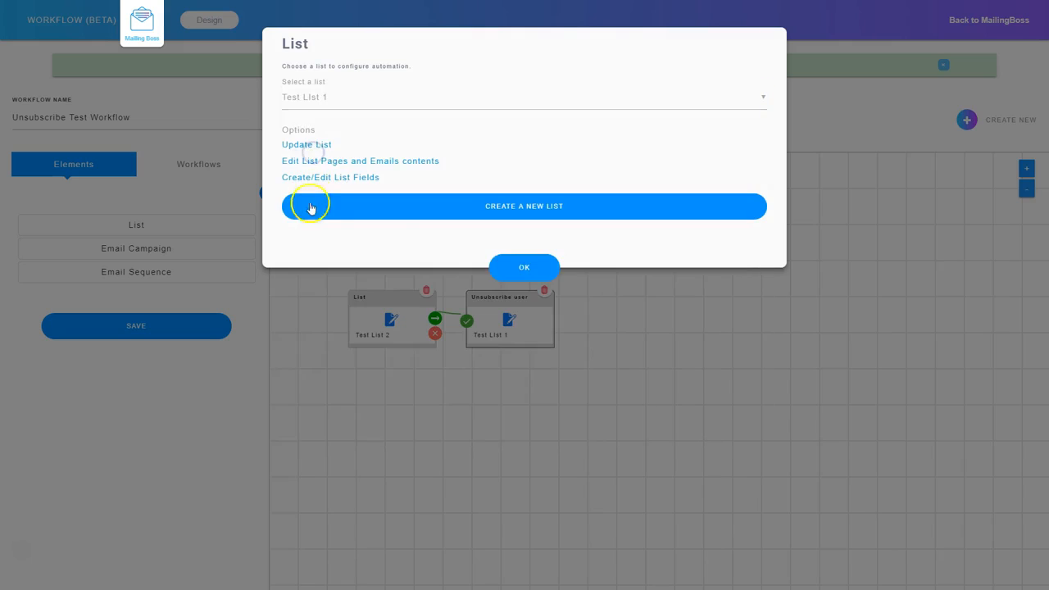
click(535, 271)
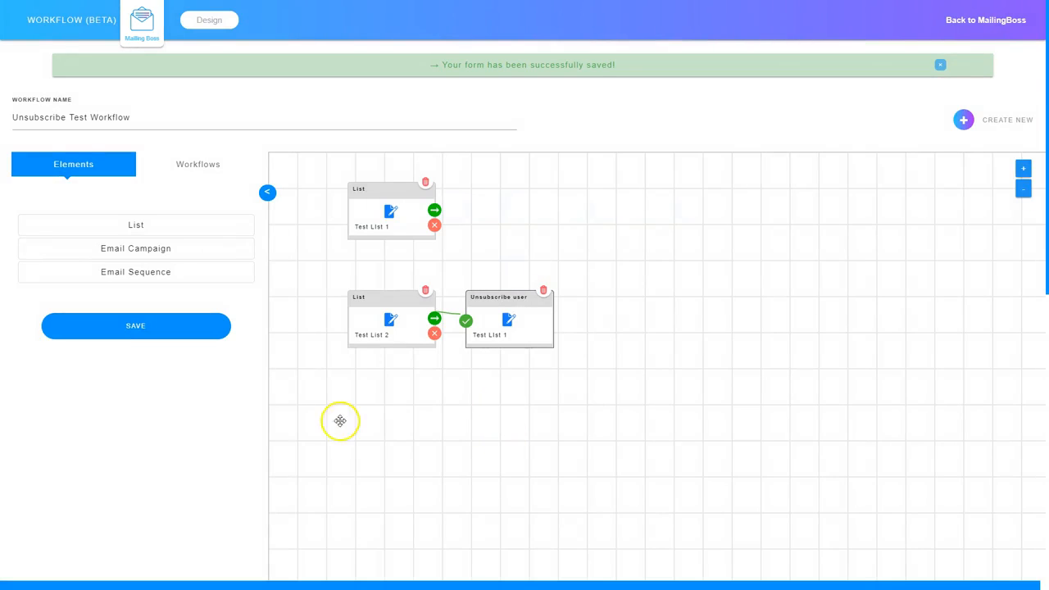
click(130, 328)
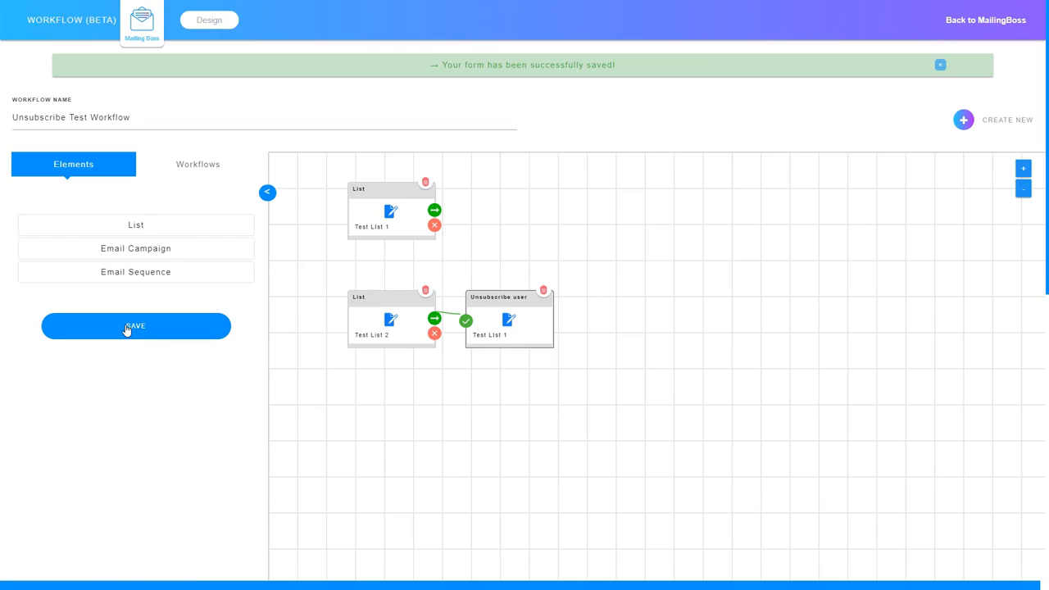
click(369, 206)
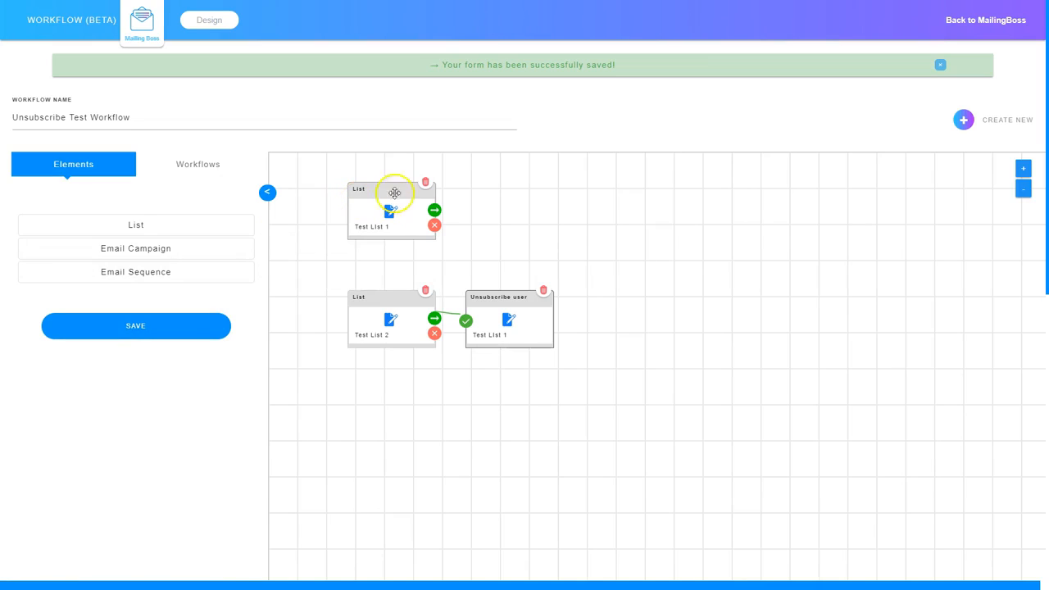
click(363, 227)
click(359, 313)
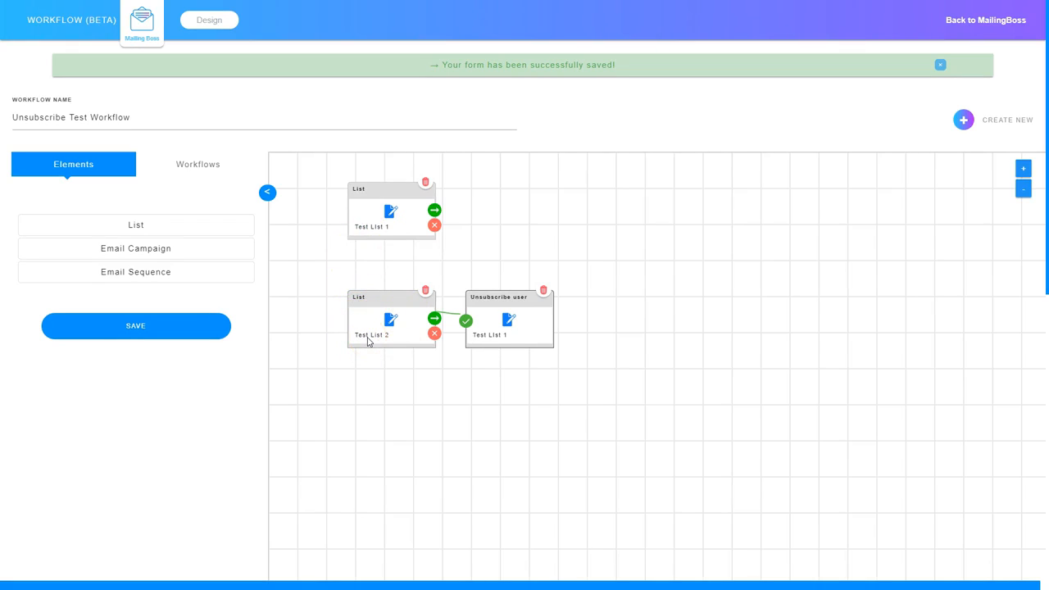
click(368, 343)
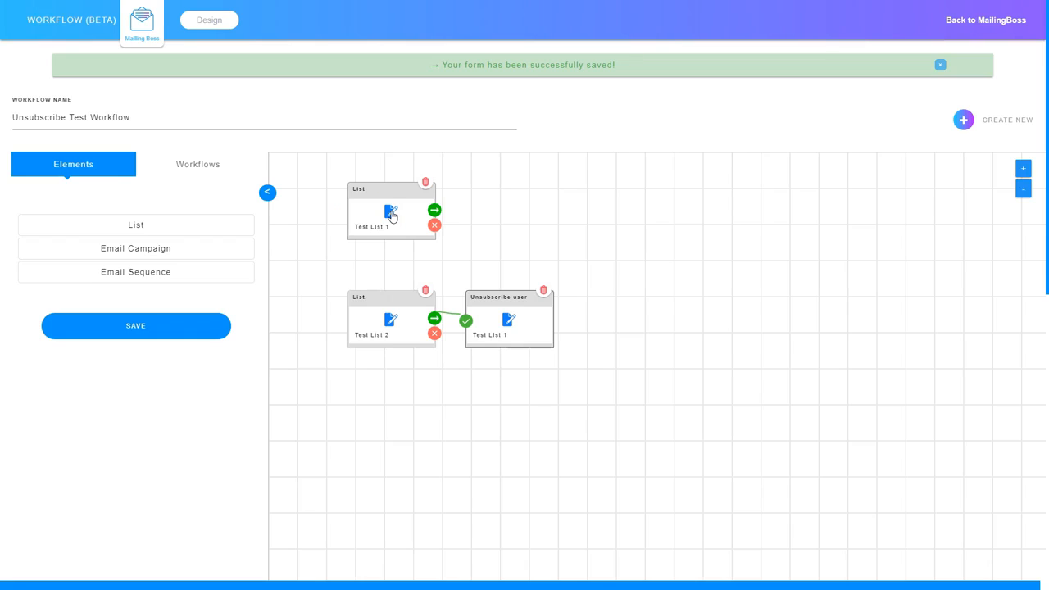
click(378, 249)
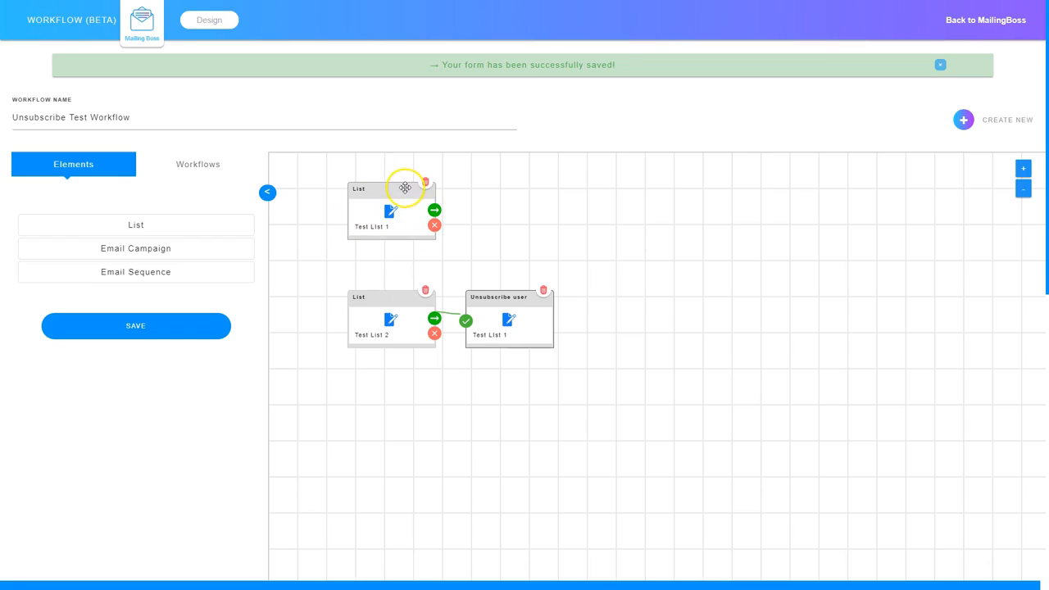